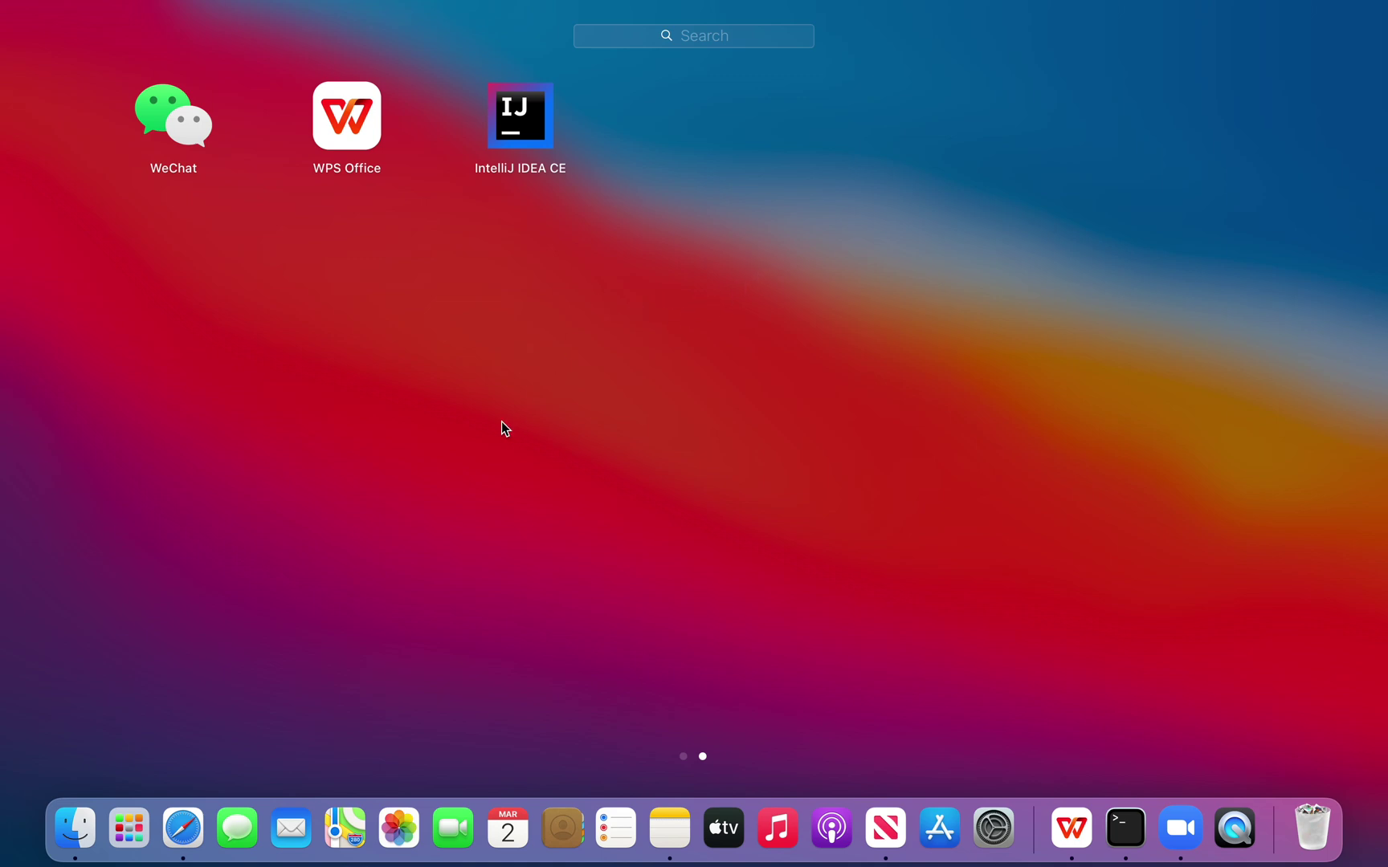
# - Launch Safari, search Google for 'zulu JDK', and open Azul's Zulu OpenJDK download page
pyautogui.click(183, 835)
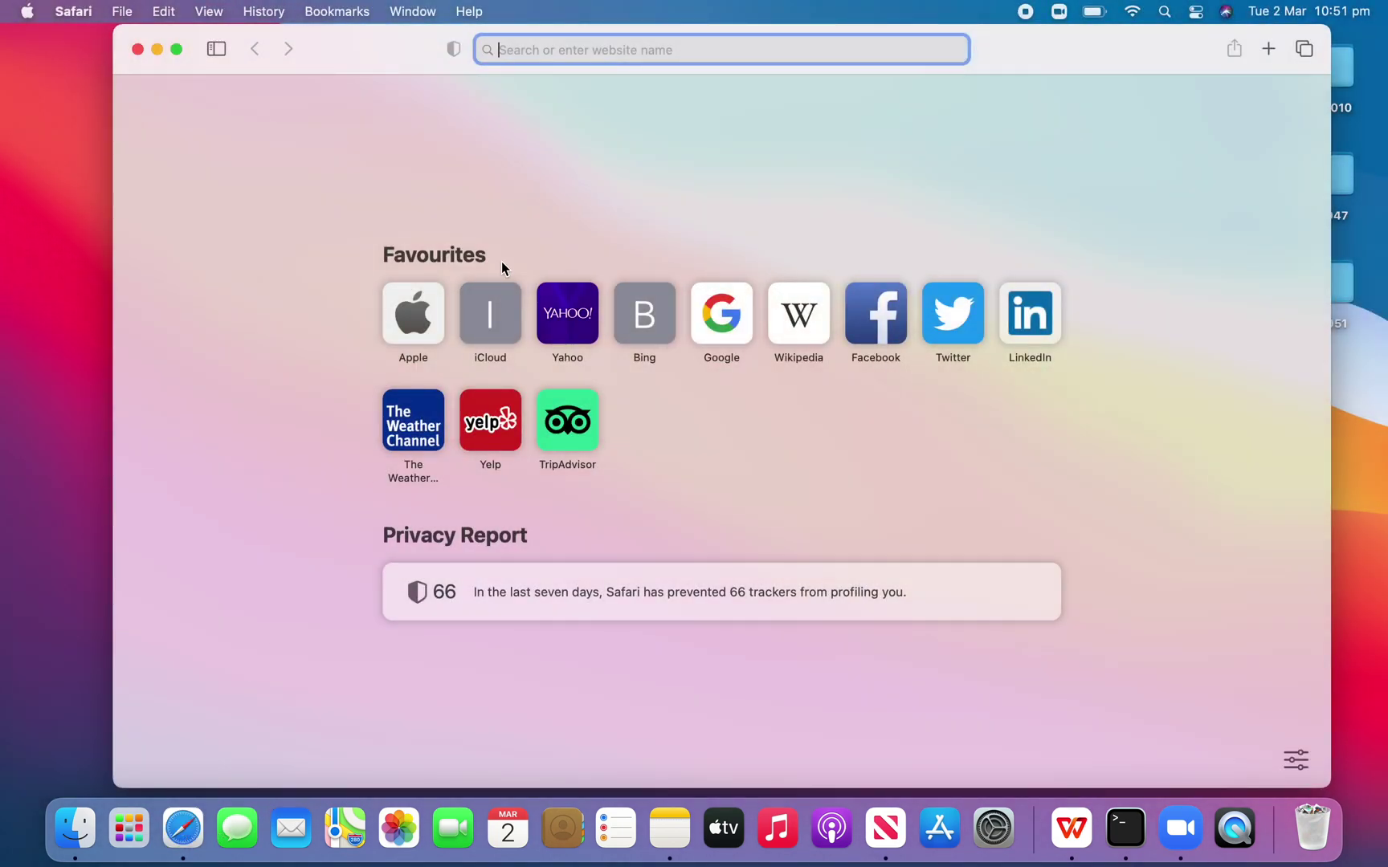
pyautogui.write('zulu JD')
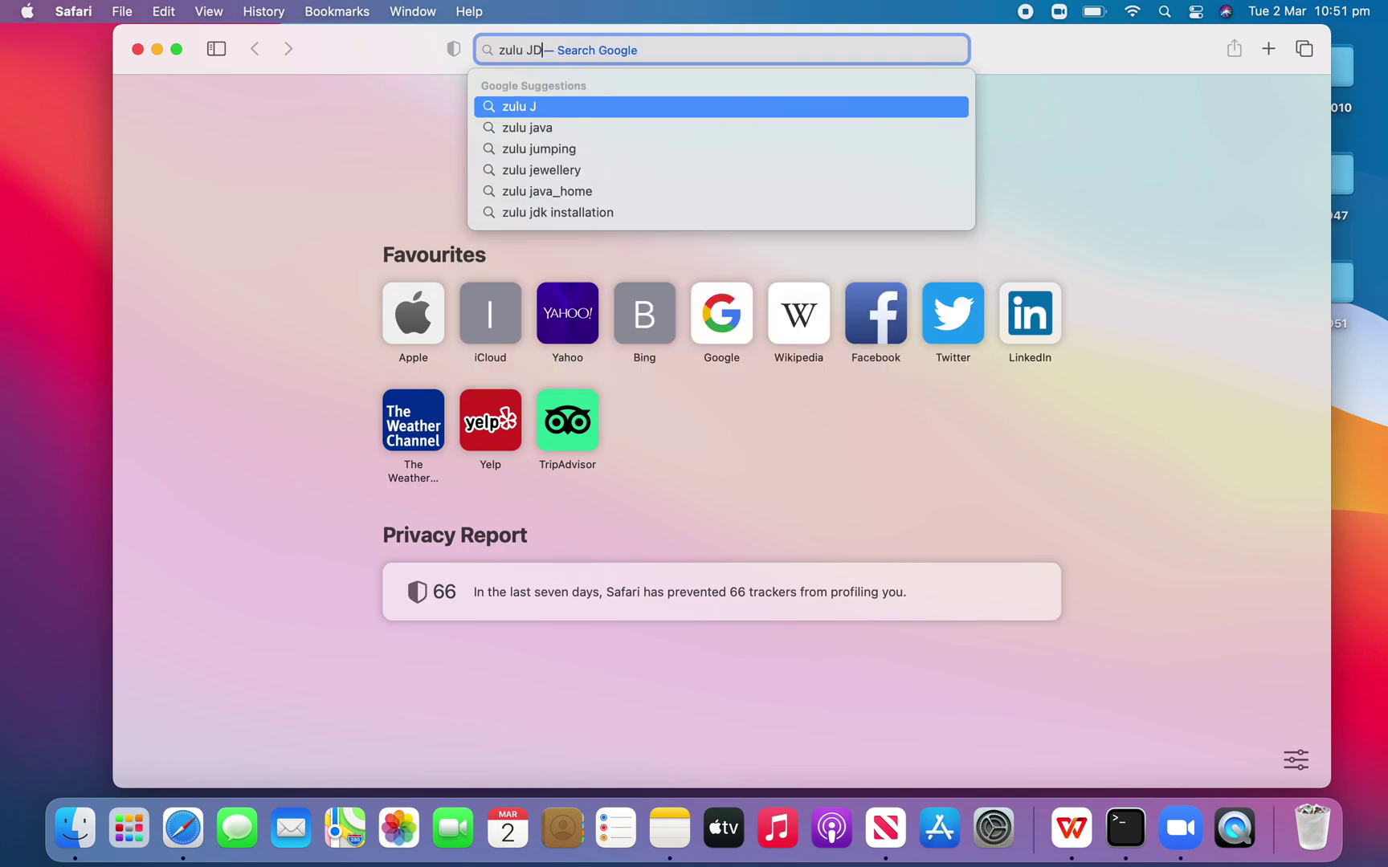
pyautogui.write('K')
pyautogui.press('Return')
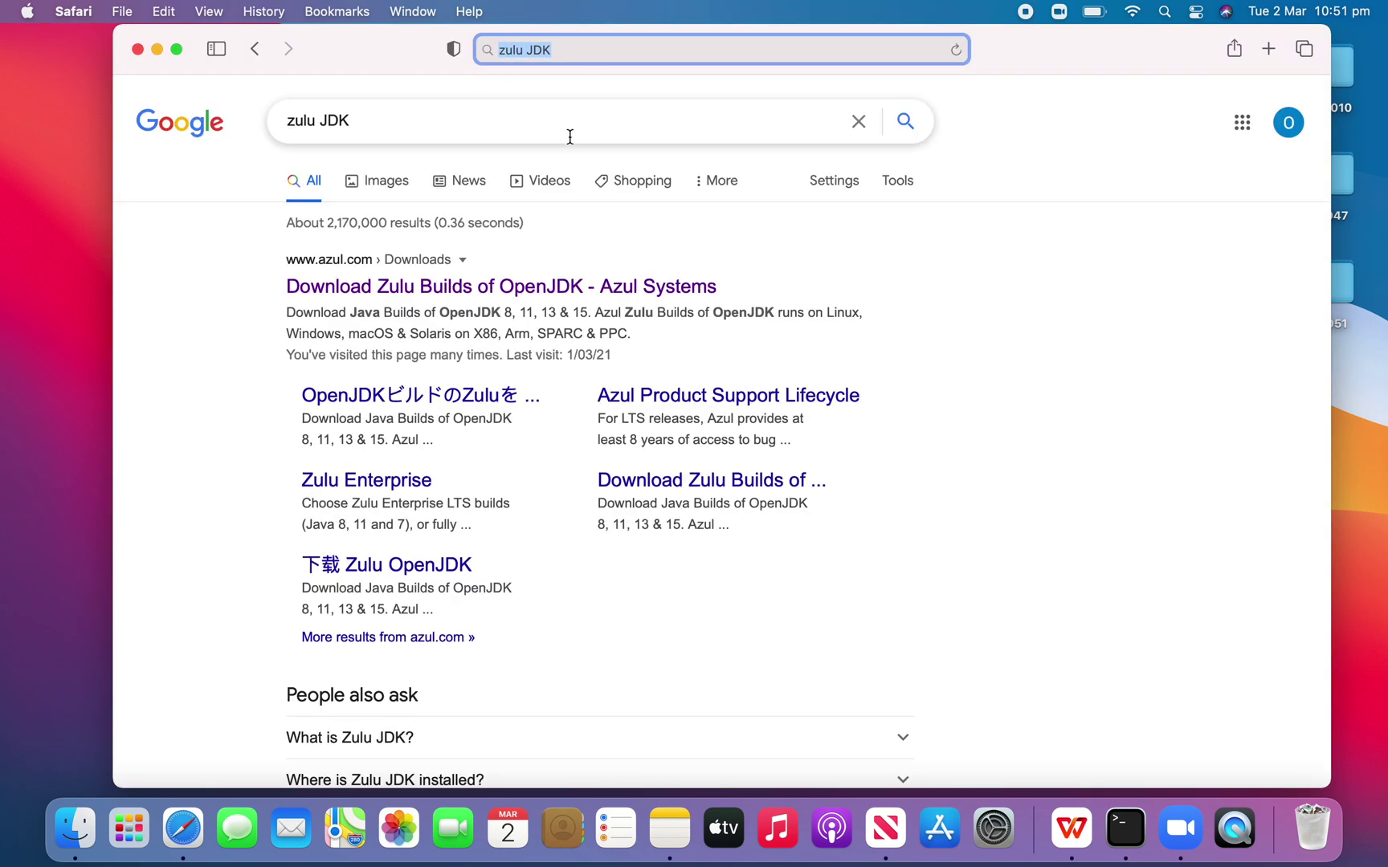
pyautogui.click(448, 289)
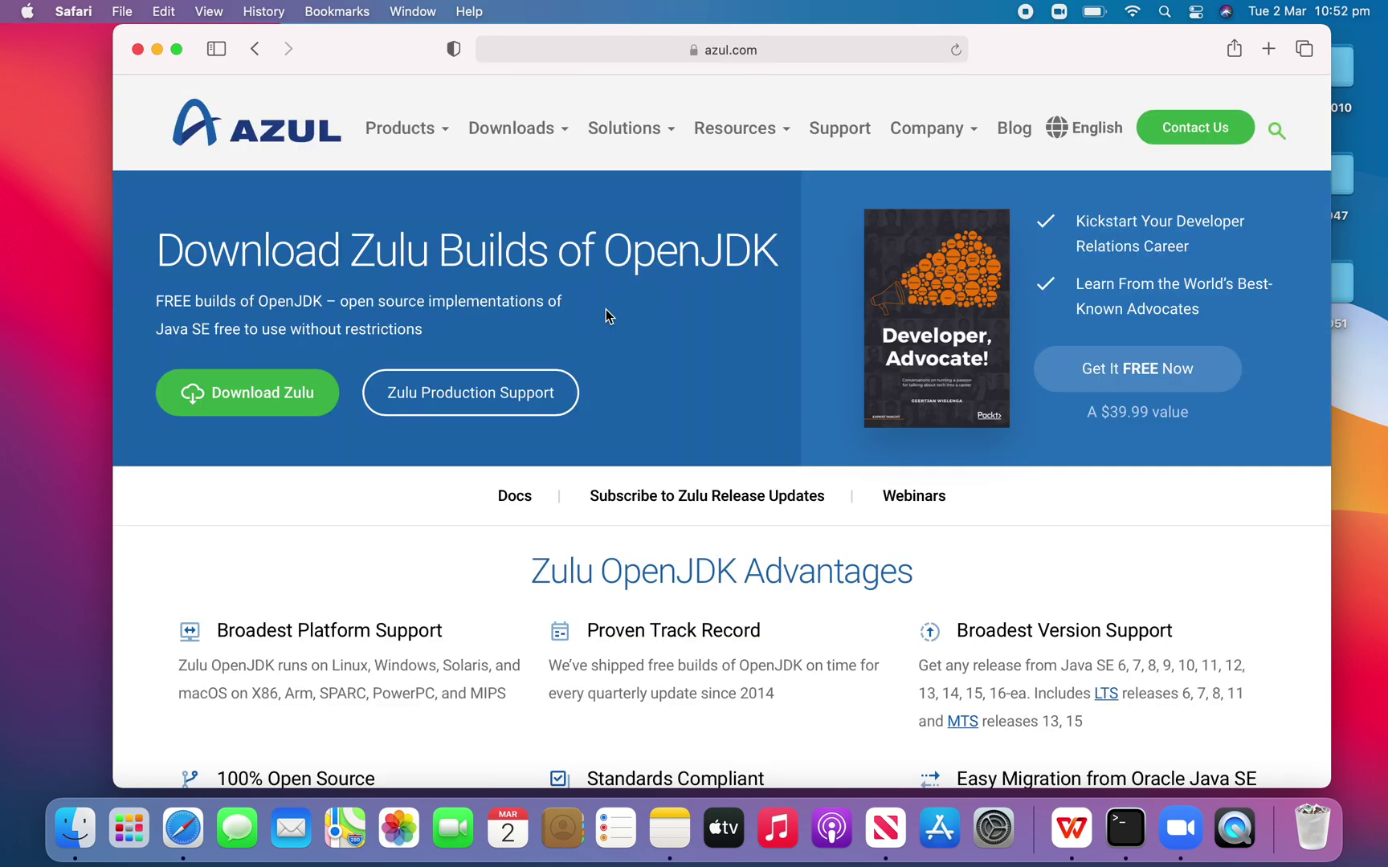
# - Scroll to the Java 15 macOS builds and download the ARM 64-bit .dmg
pyautogui.scroll(-10, 607, 357)
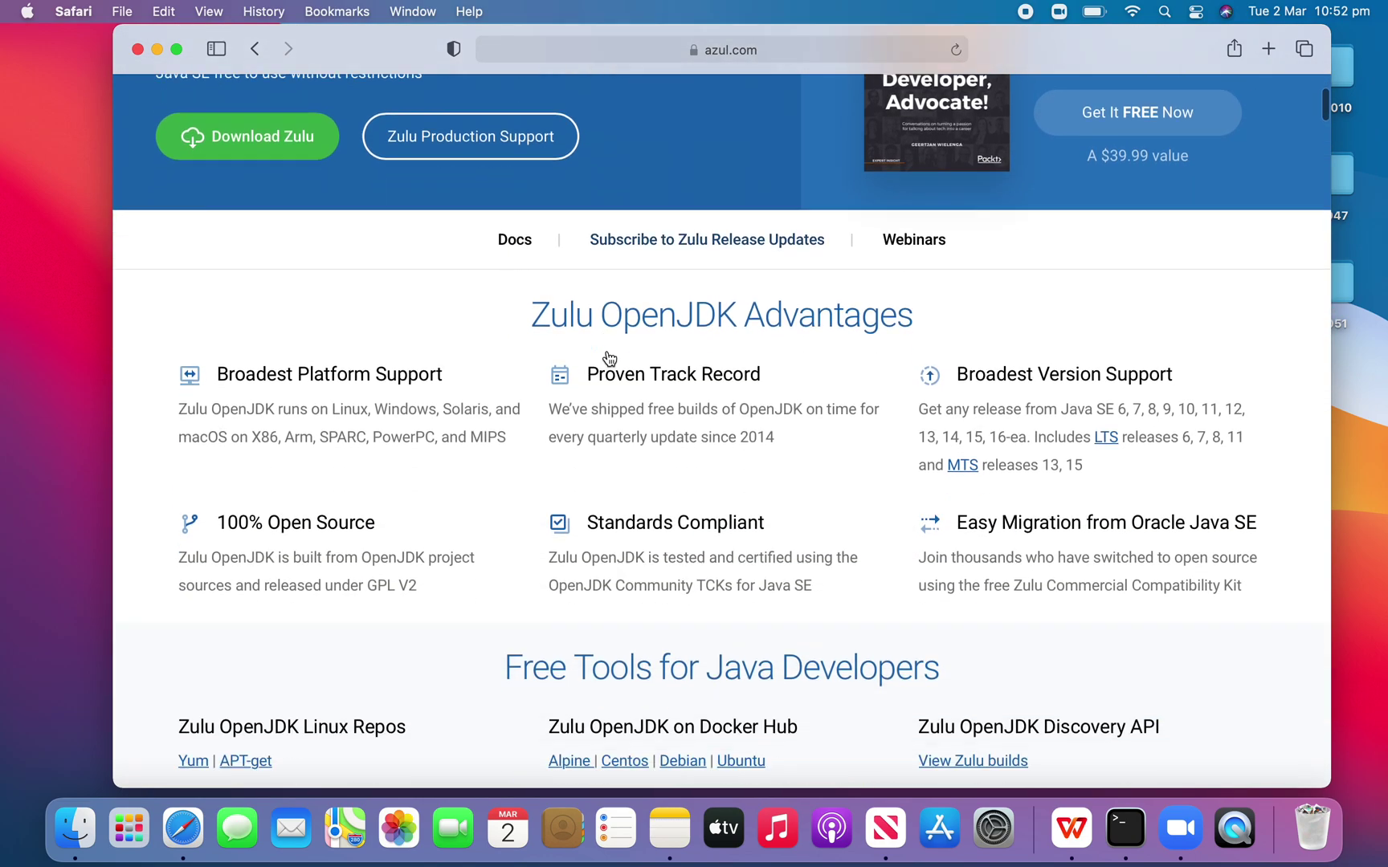
pyautogui.scroll(-14, 608, 357)
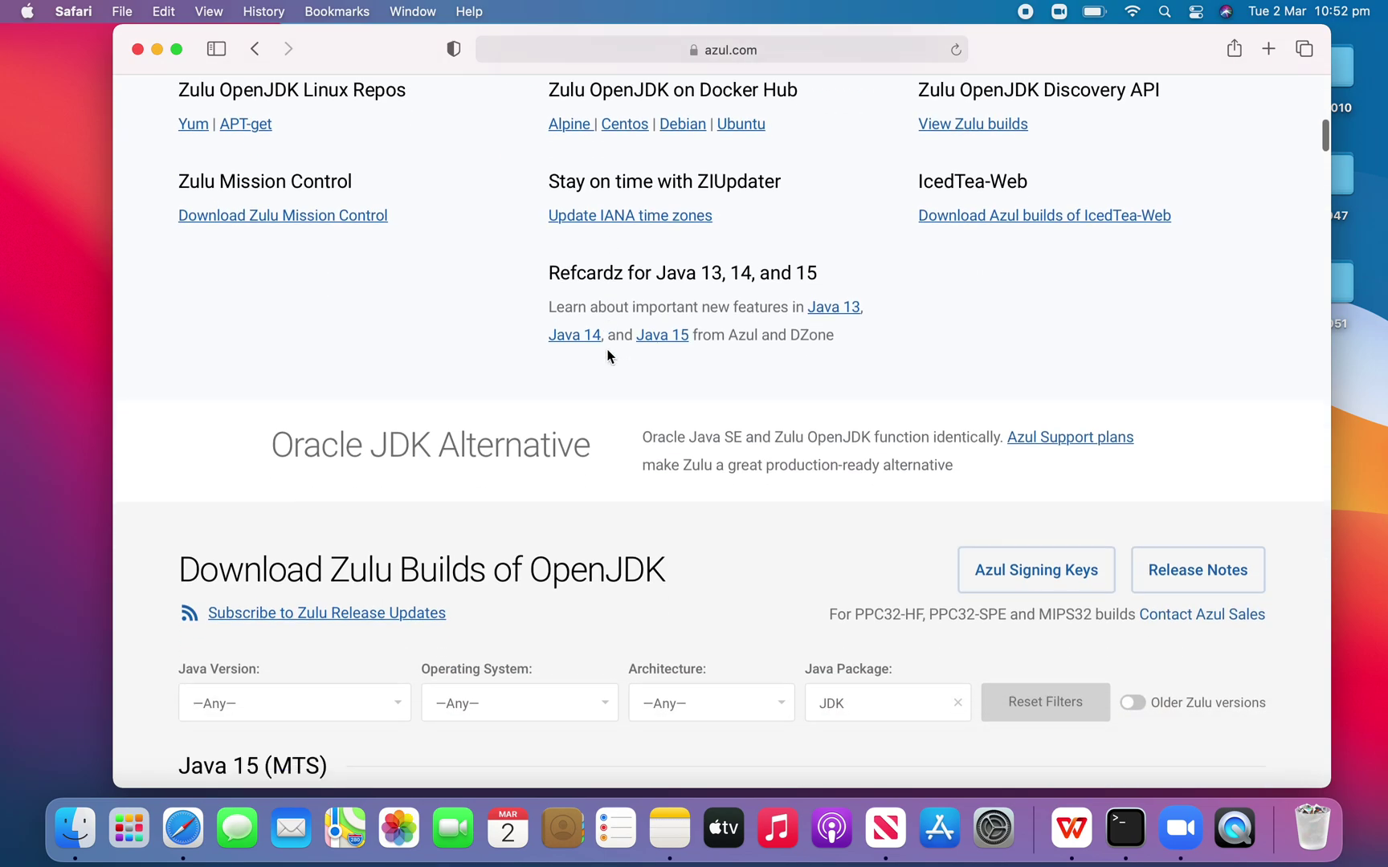
pyautogui.scroll(-7, 608, 357)
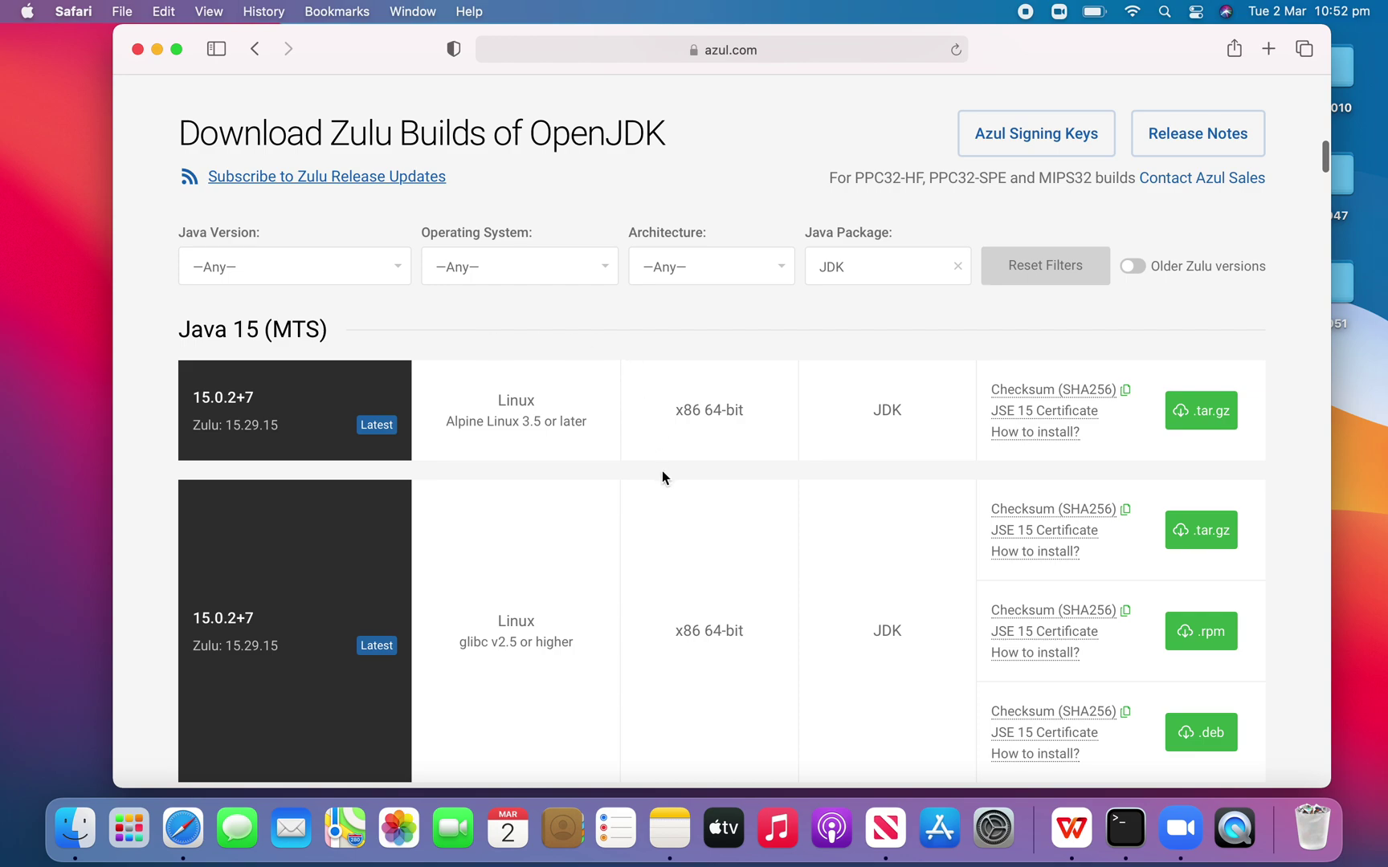
pyautogui.scroll(-2, 662, 470)
pyautogui.scroll(-10, 662, 471)
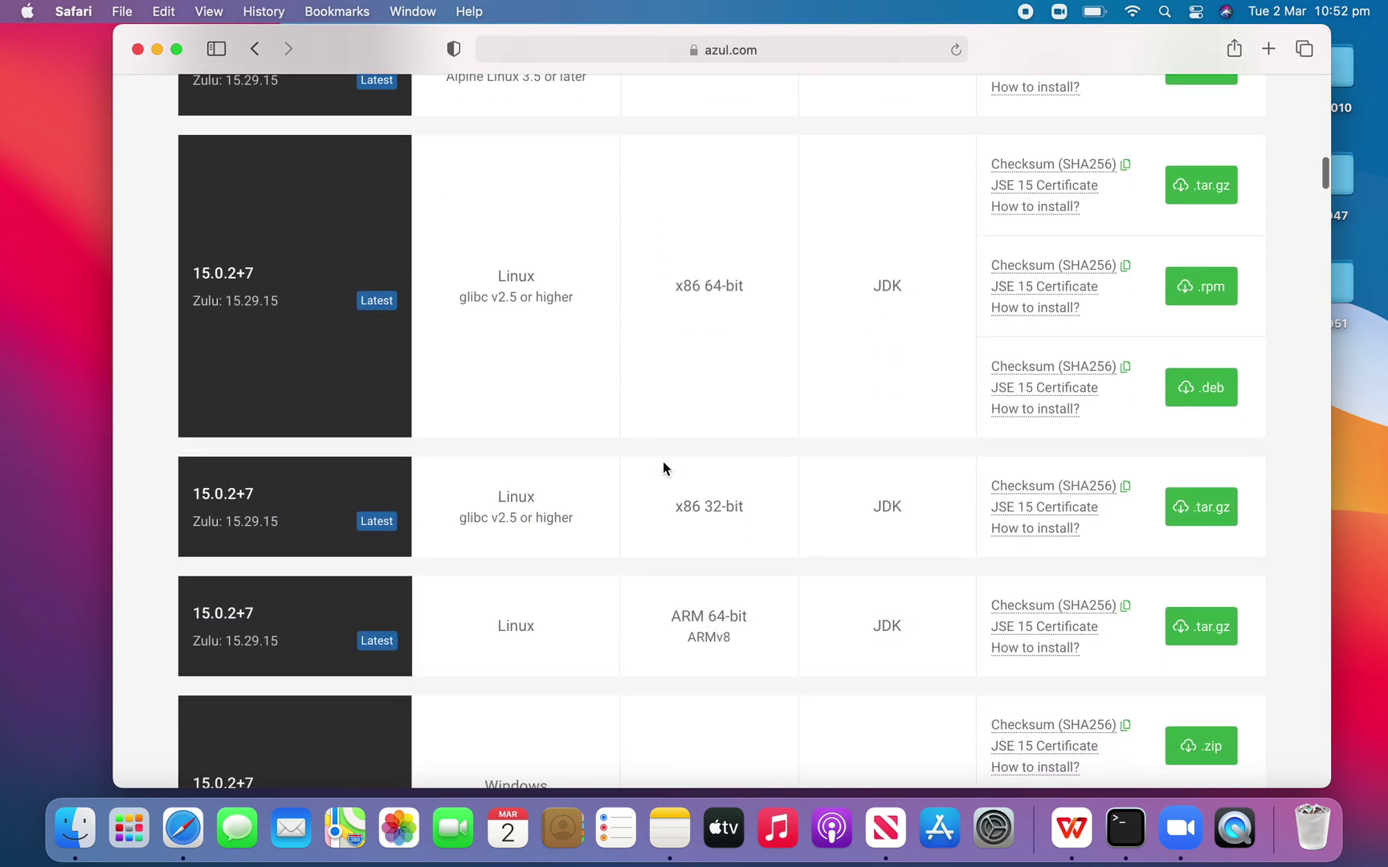
pyautogui.scroll(-12, 662, 461)
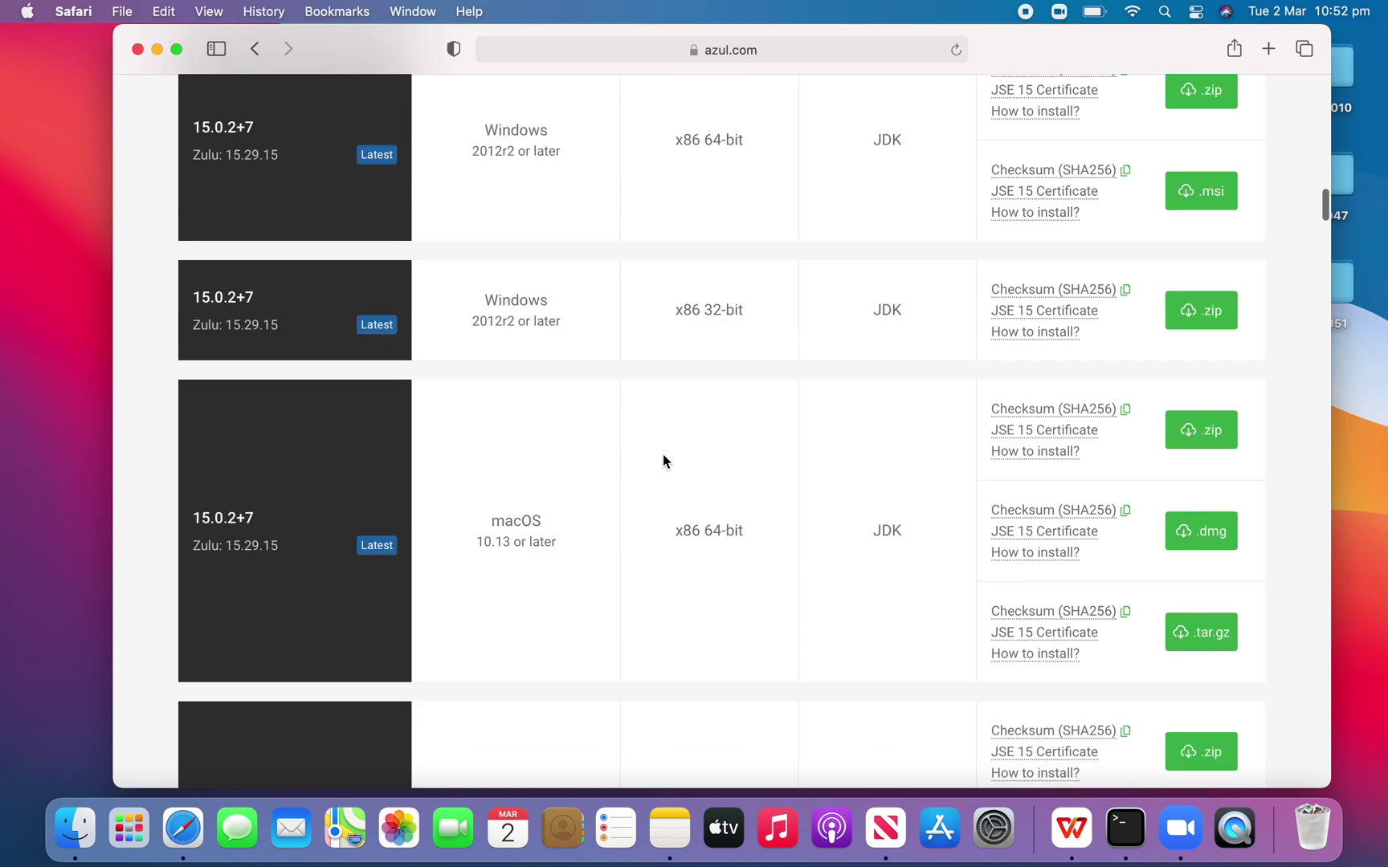
pyautogui.scroll(-10, 664, 460)
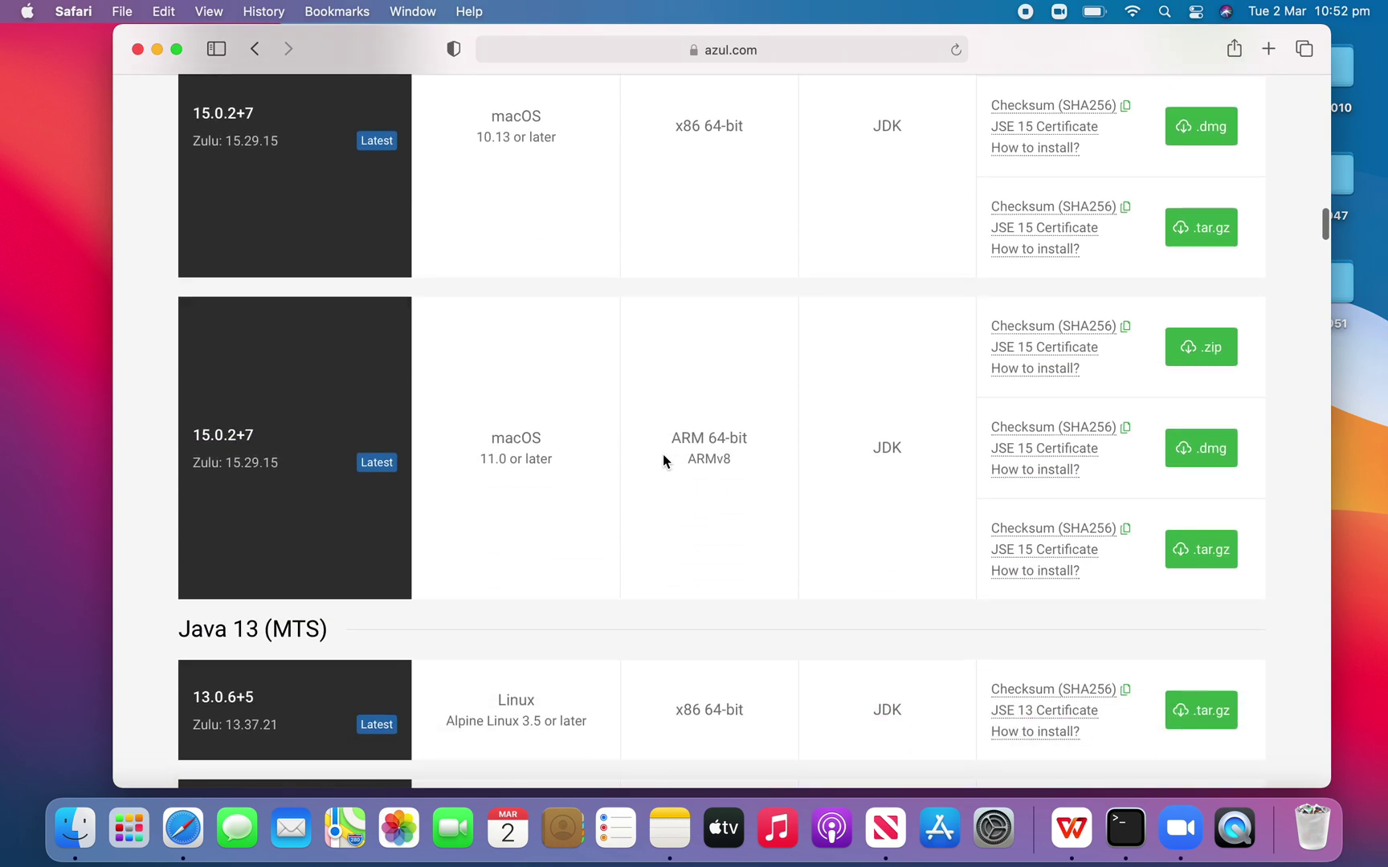
pyautogui.scroll(2, 663, 458)
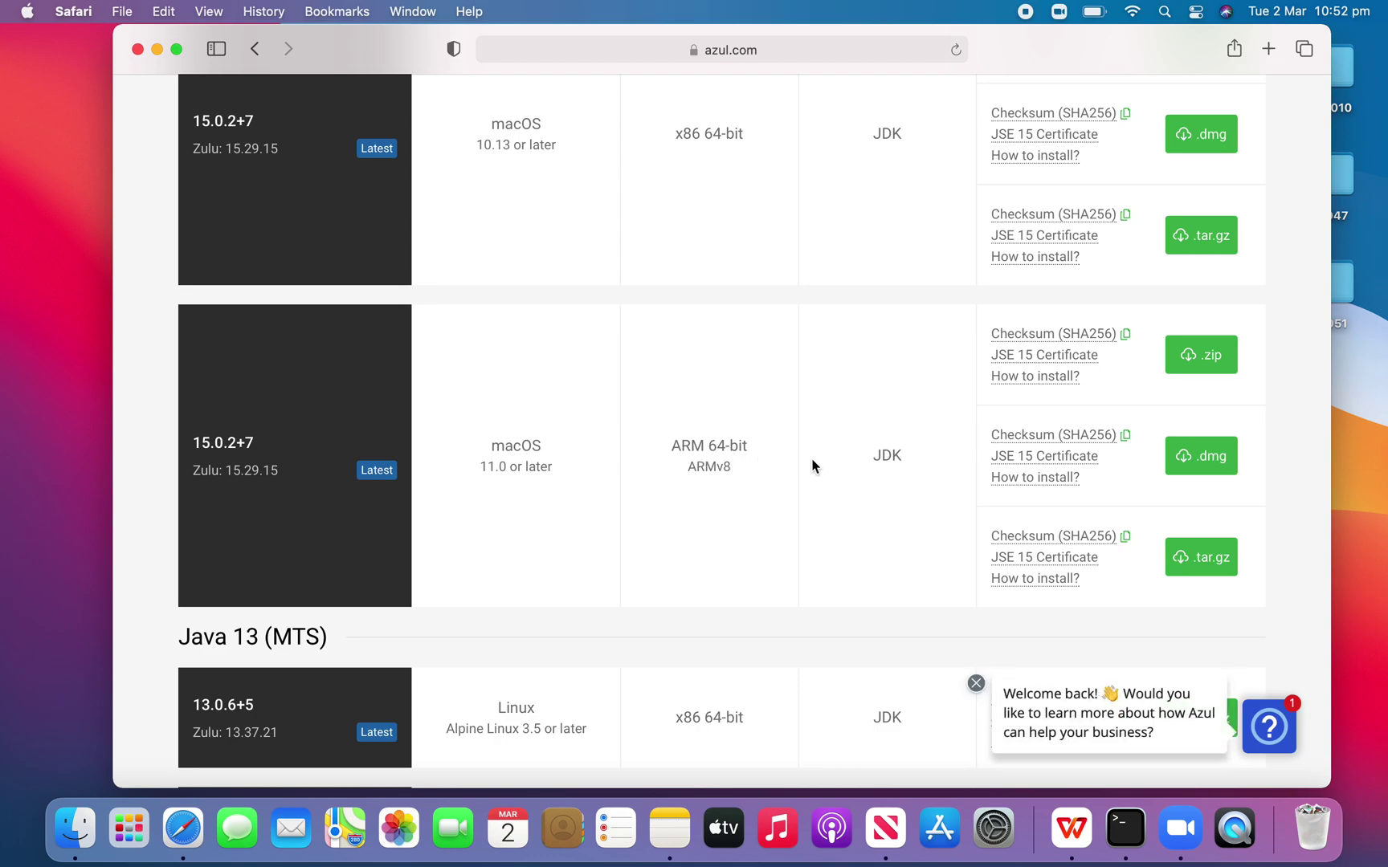
pyautogui.click(1208, 462)
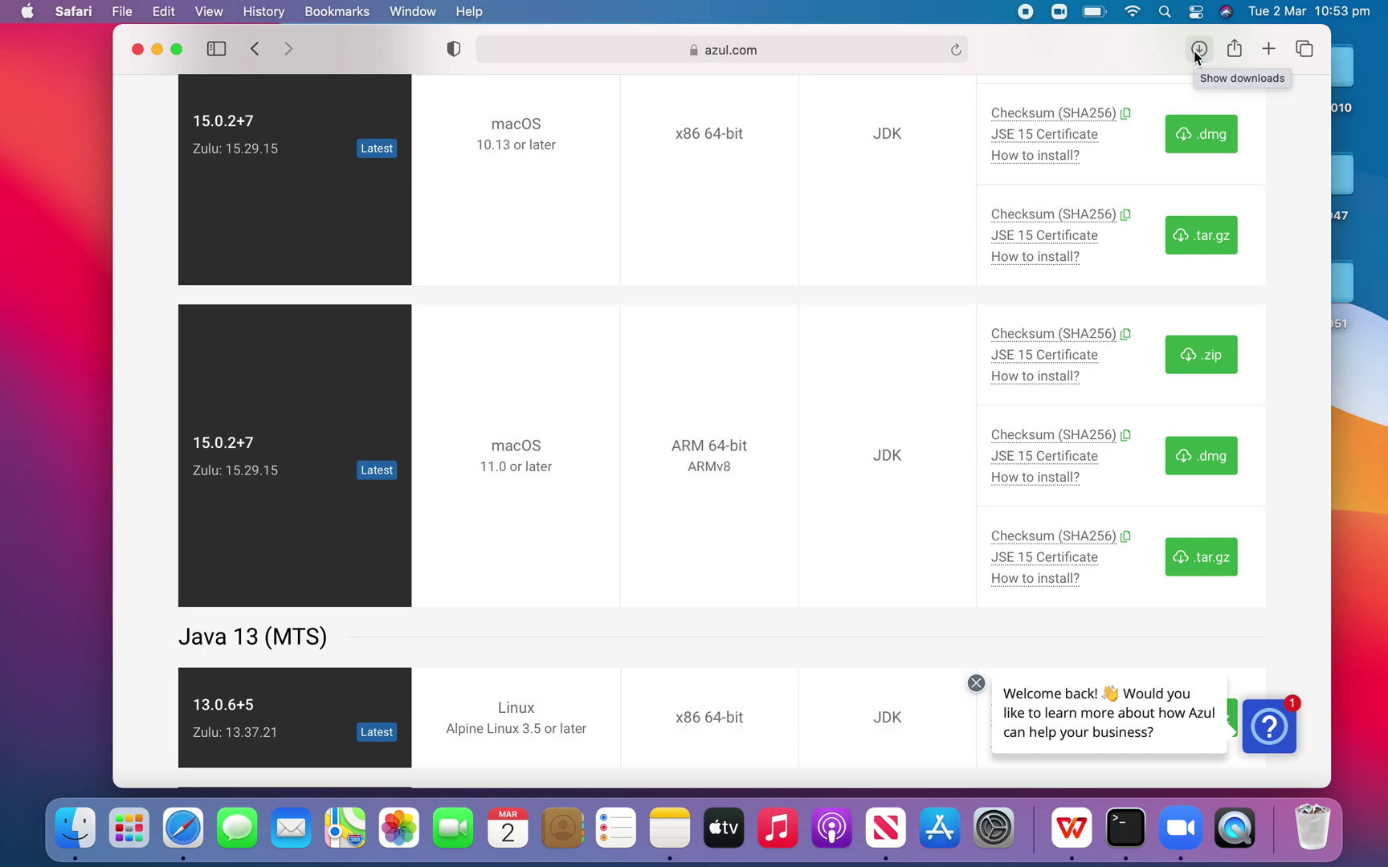
# - Open the downloaded zulu15.29.15 macOS aarch64 .dmg (178.9 MB) from Safari's downloads list
pyautogui.click(1196, 49)
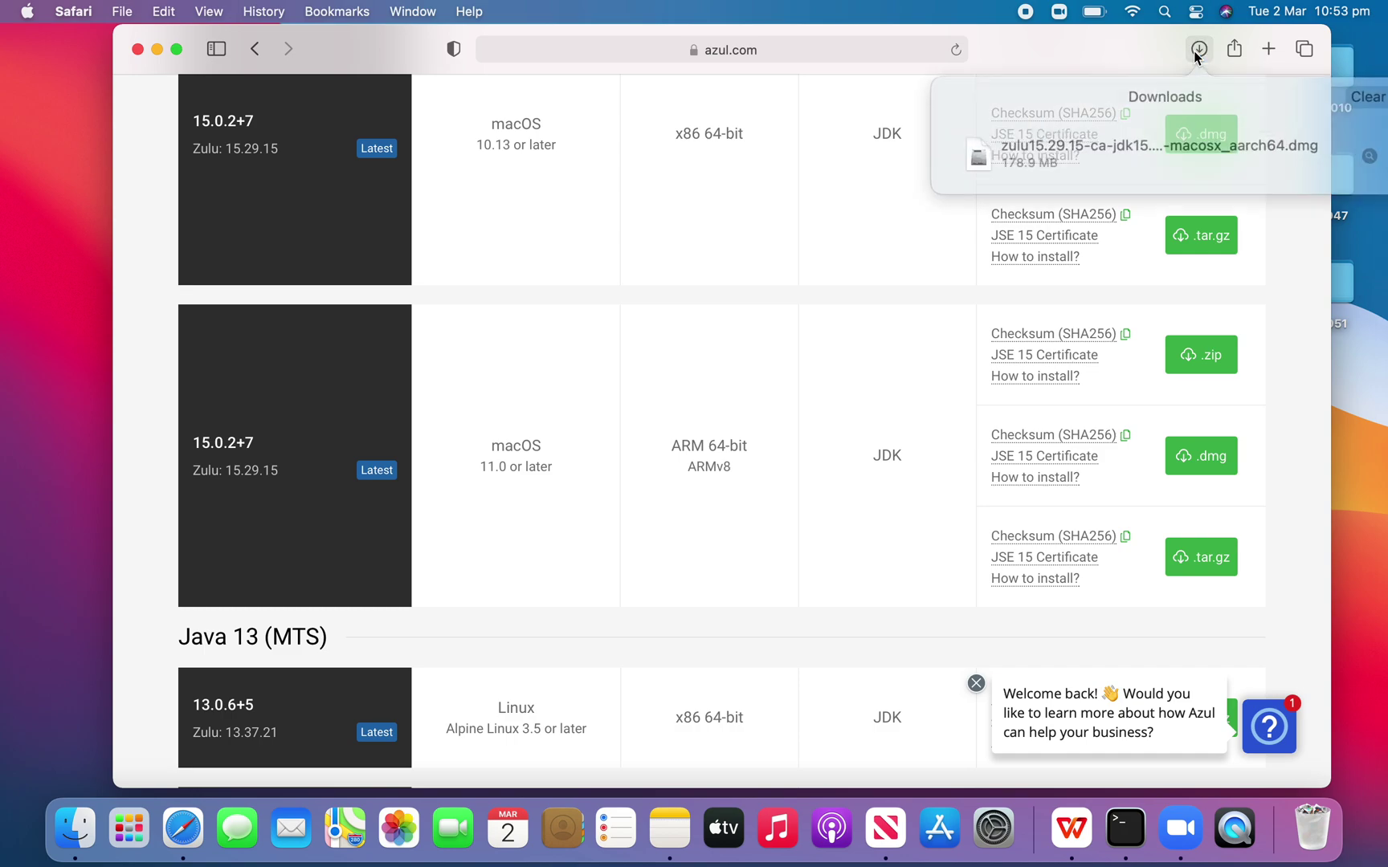
pyautogui.click(1202, 138)
pyautogui.doubleClick(1204, 140)
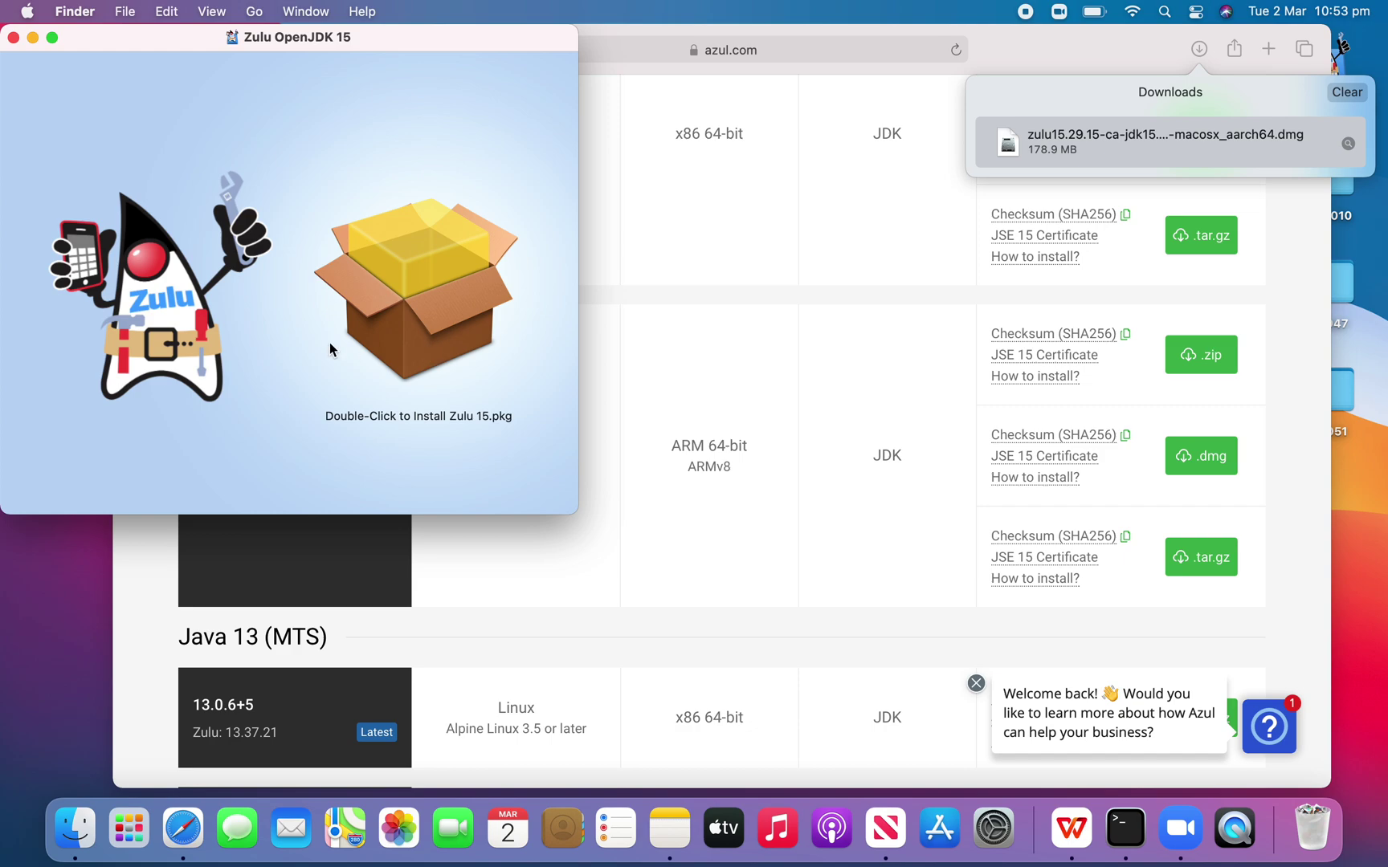
# - Launch the Zulu 15.pkg installer from the mounted Zulu OpenJDK 15 disk image
pyautogui.click(417, 329)
pyautogui.doubleClick(416, 329)
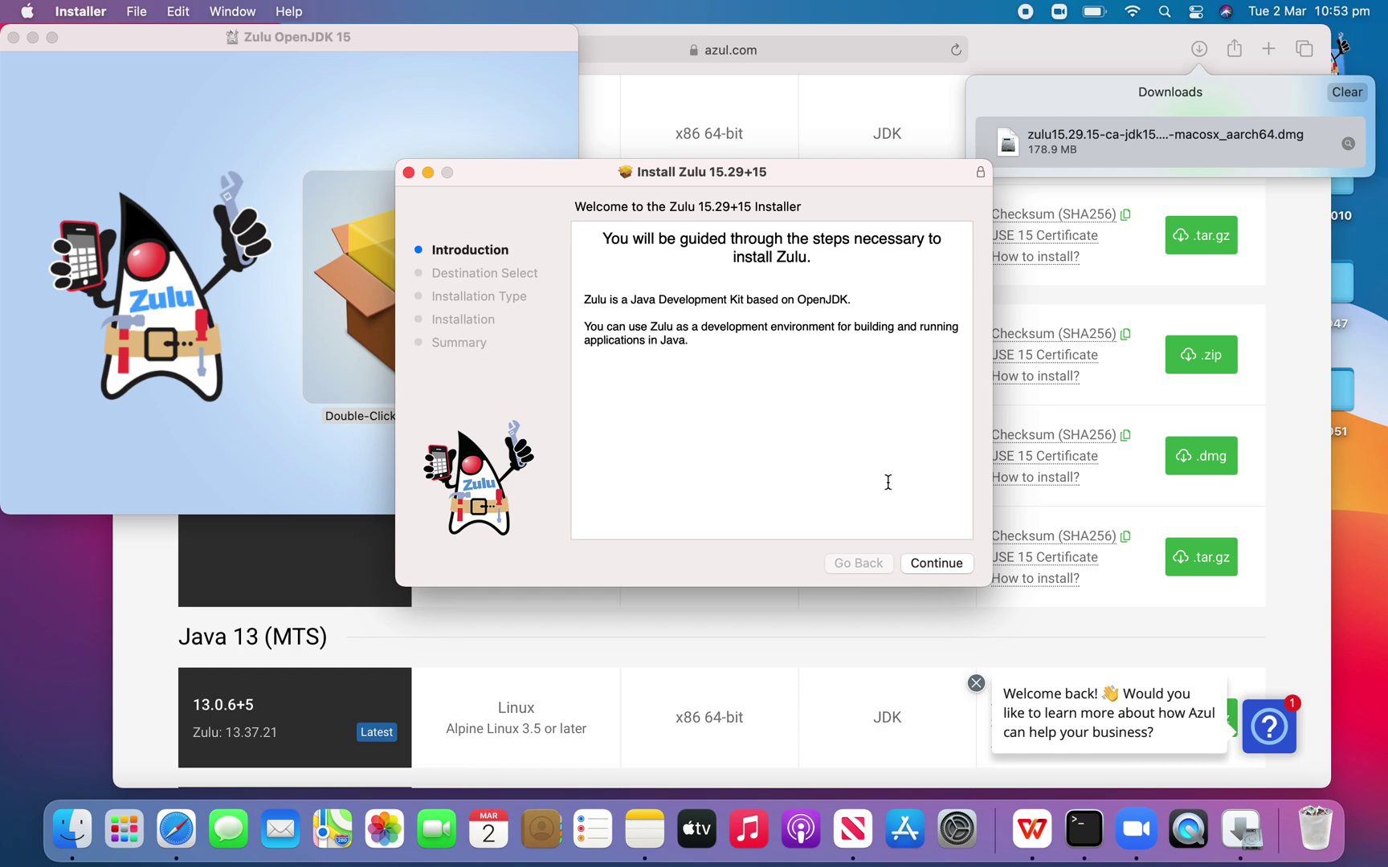
# - Run the standard Zulu 15.29+15 installation, authorizing with the account password, then close the installer
pyautogui.click(936, 562)
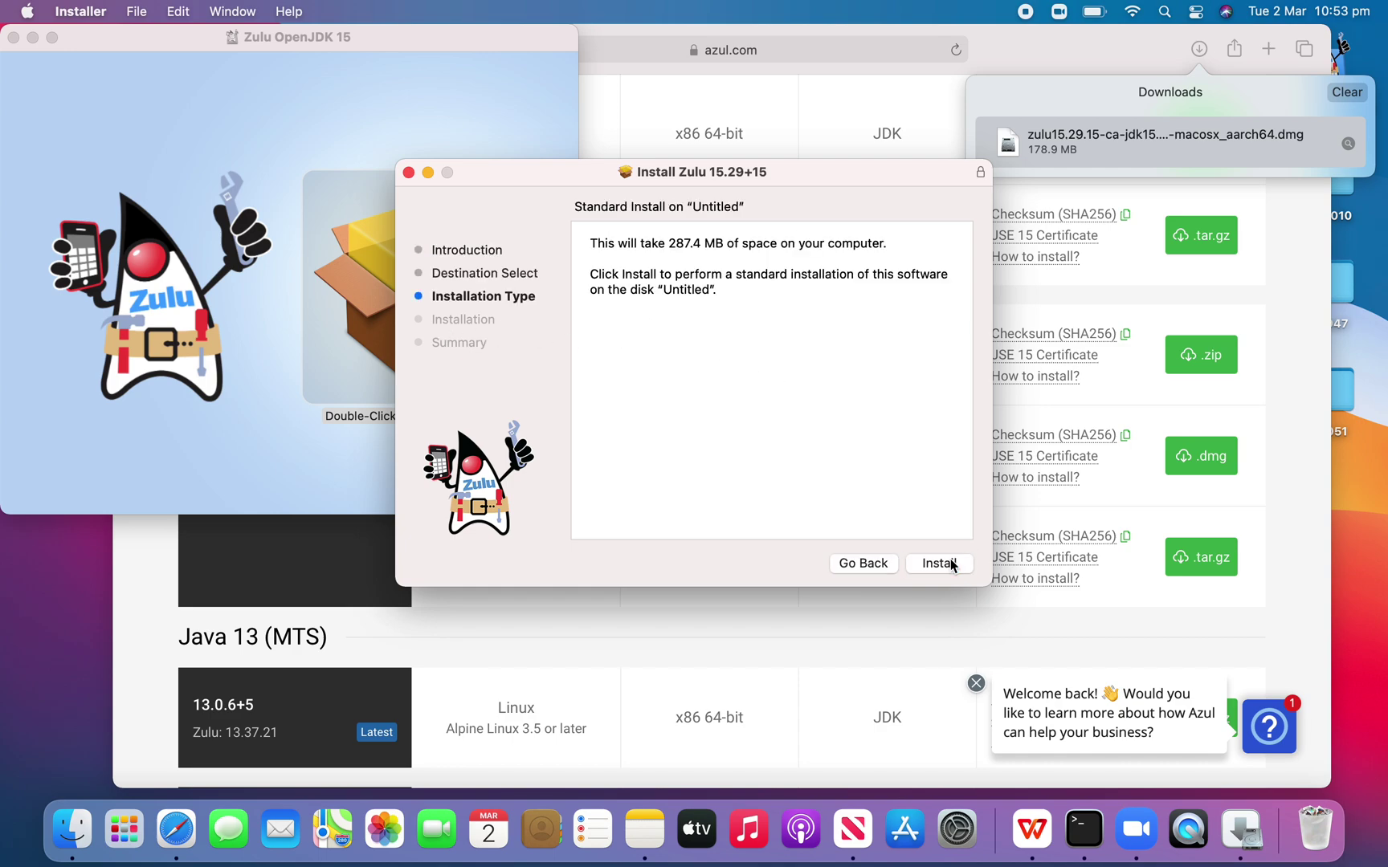
pyautogui.click(950, 565)
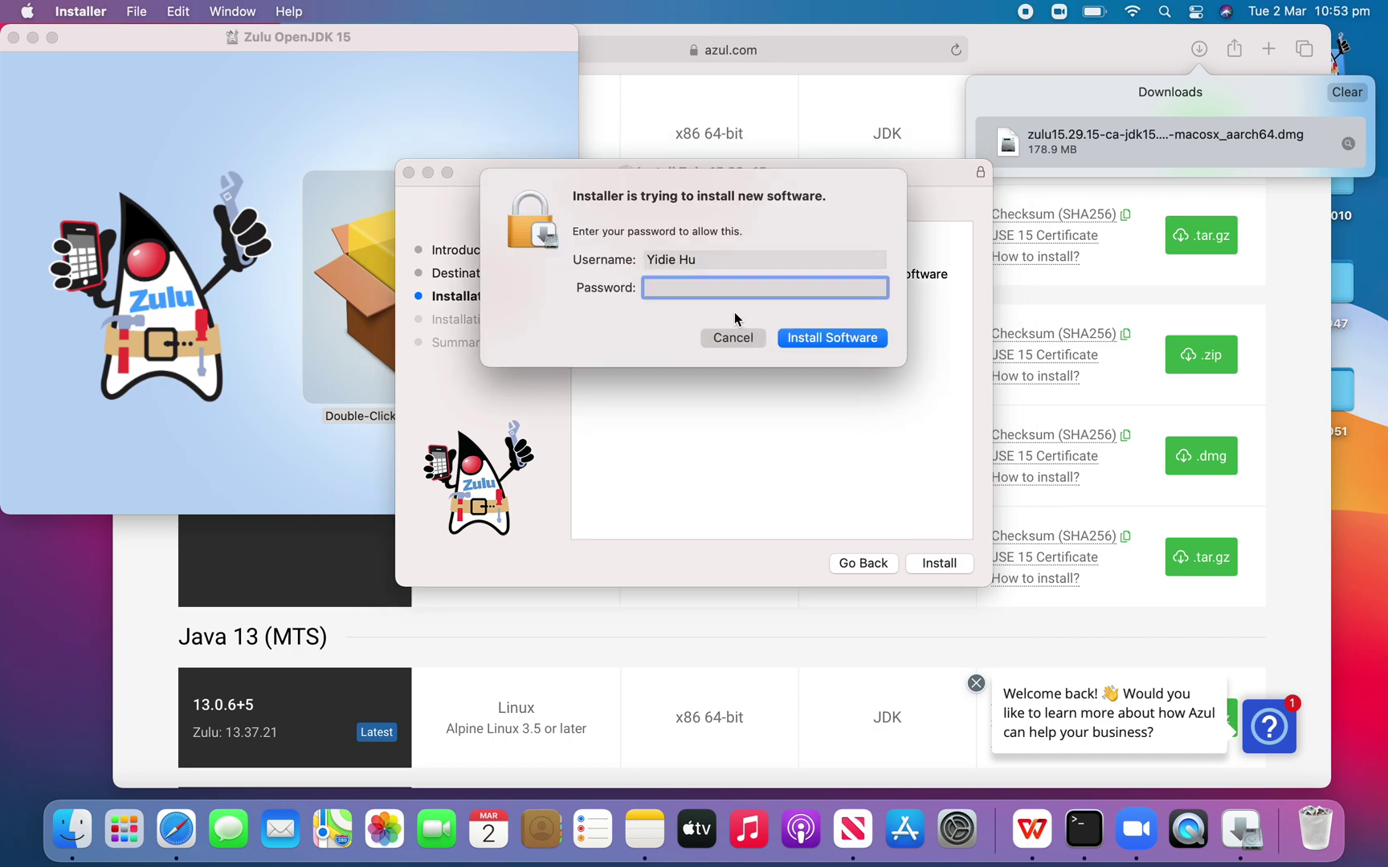
pyautogui.write('•••••••••••')
pyautogui.click(833, 334)
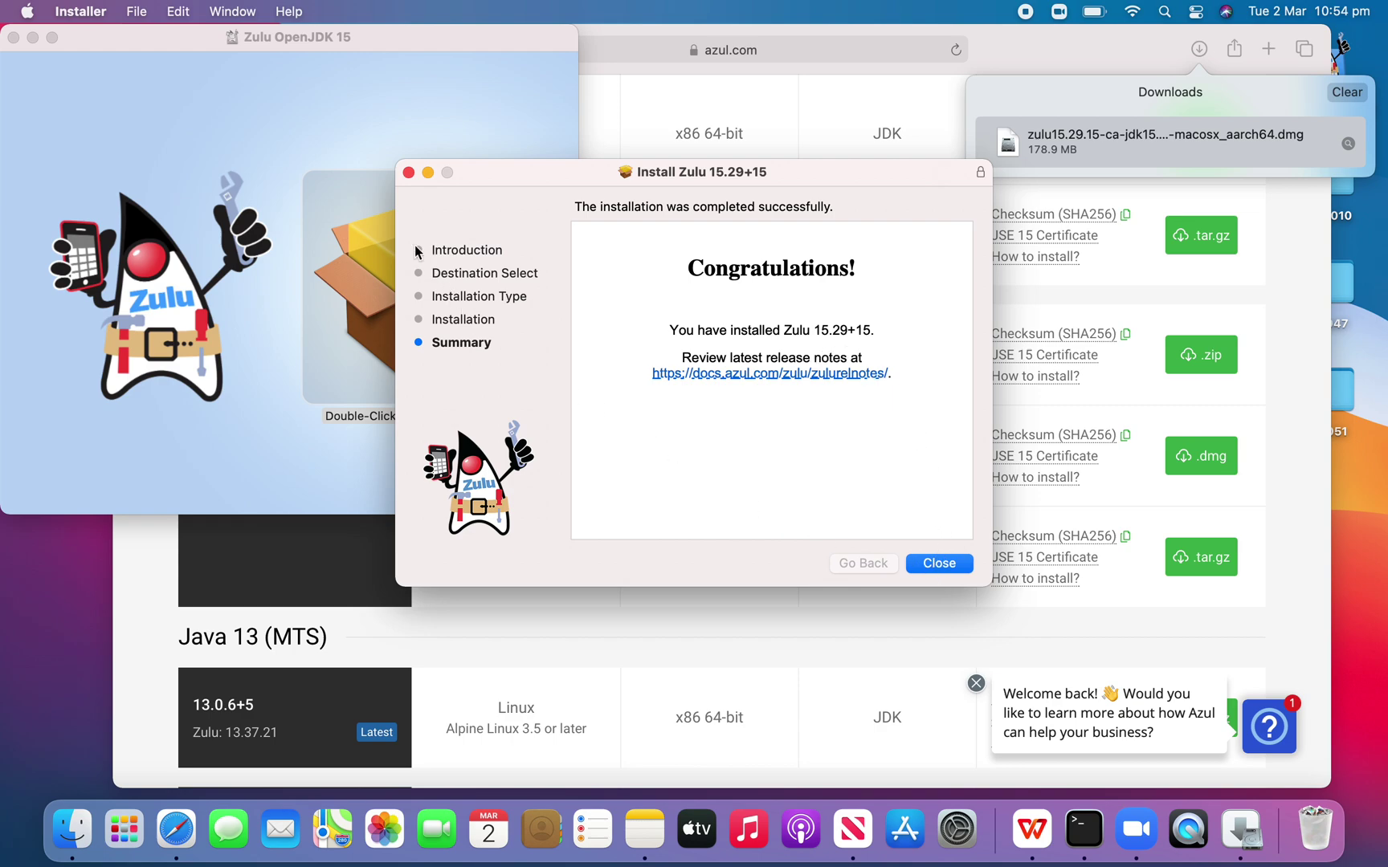
pyautogui.click(408, 173)
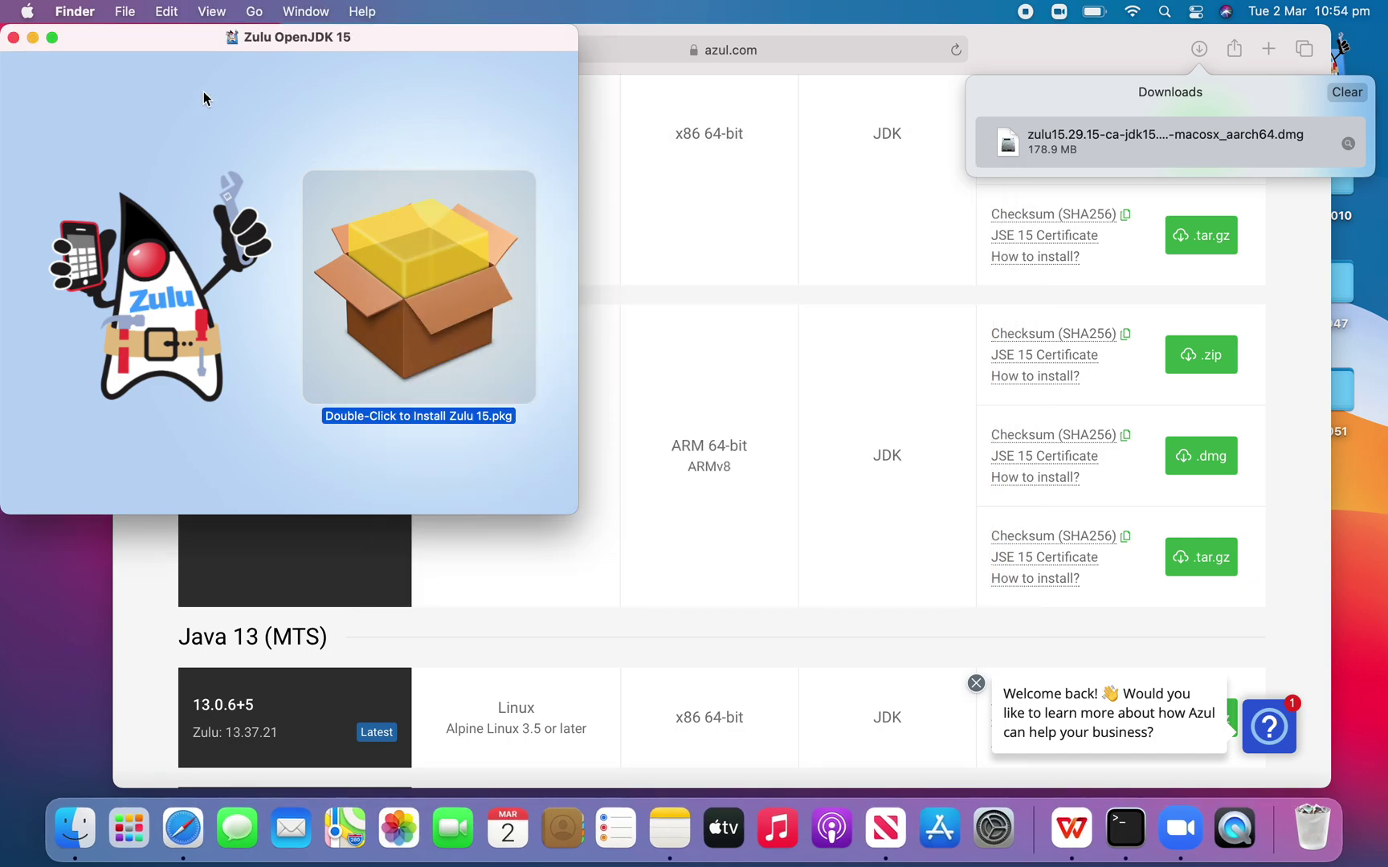
# - Close the Zulu OpenJDK 15 disk image and Safari windows, then launch Terminal
pyautogui.click(13, 38)
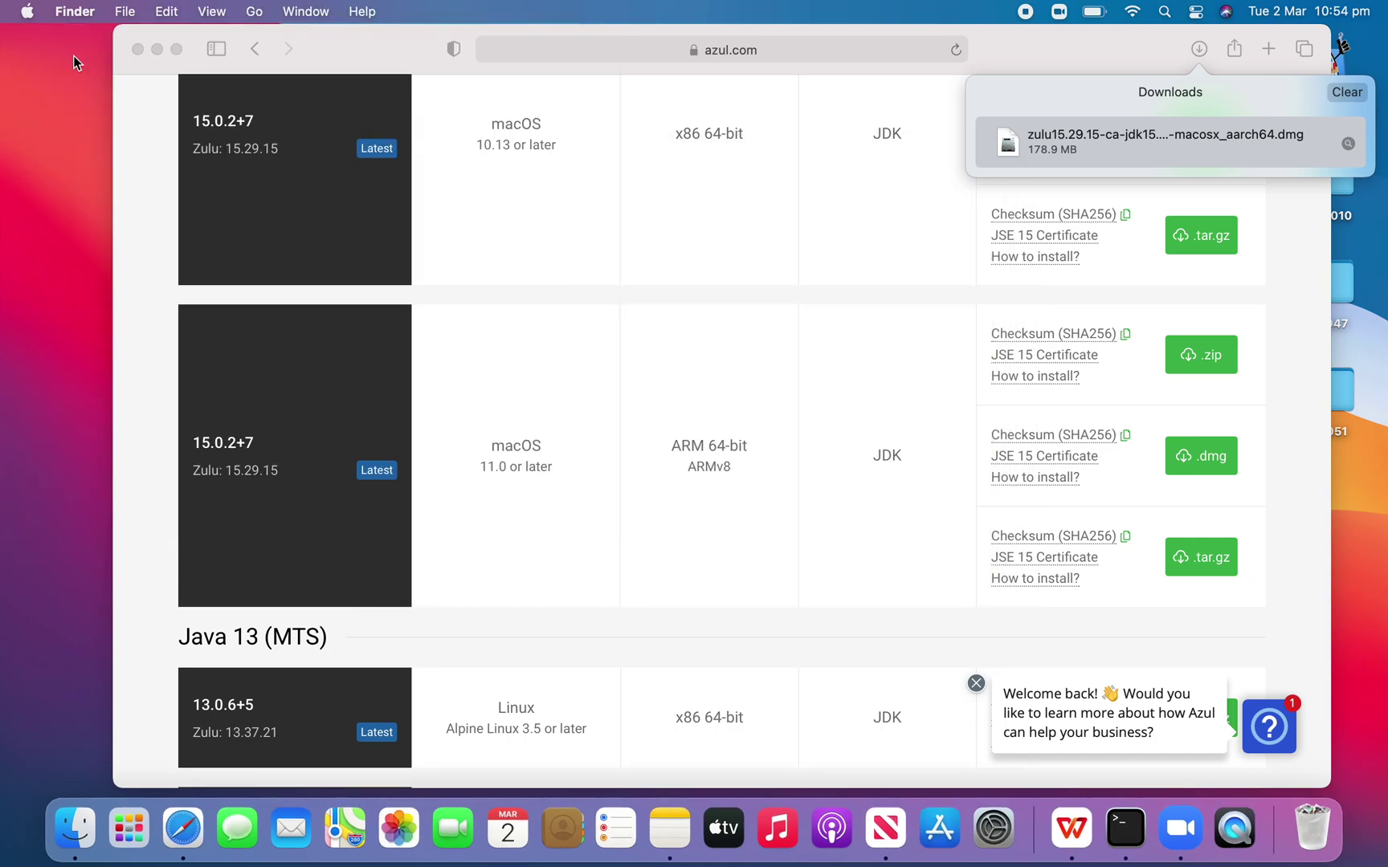
pyautogui.click(138, 54)
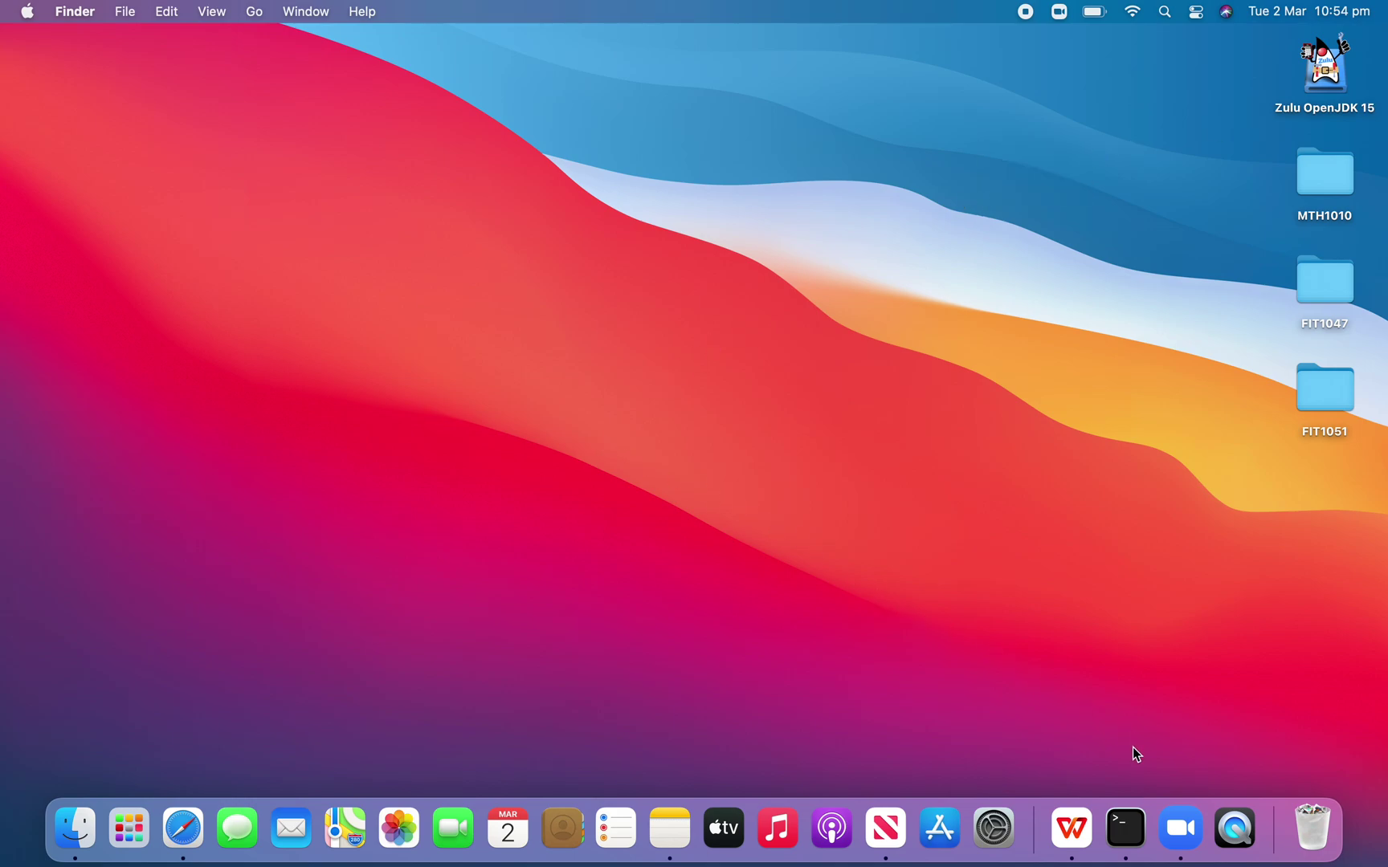
pyautogui.click(1126, 831)
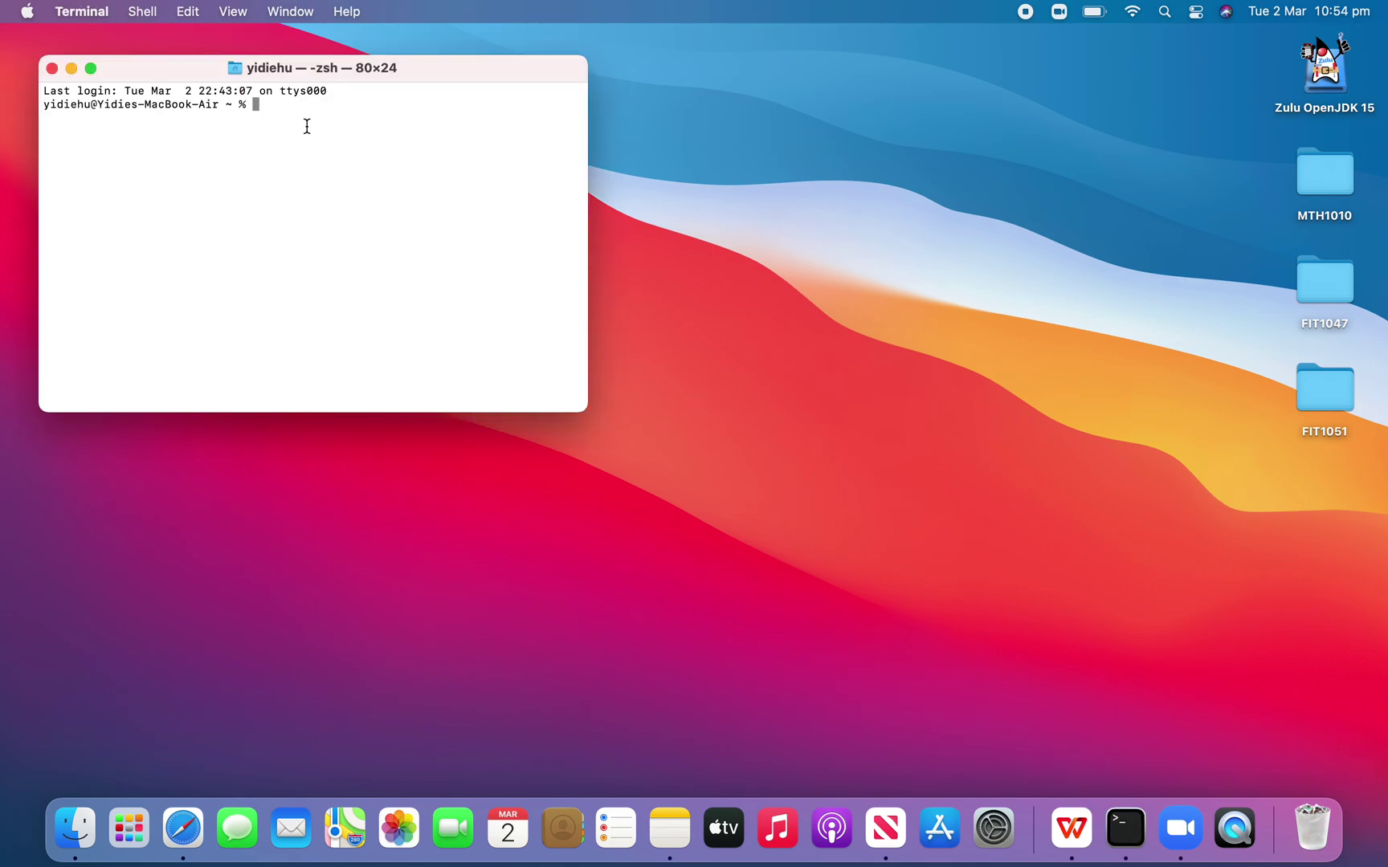
# - Run java -version to confirm openjdk 15.0.2 (Zulu15.29+15-CA), then close Terminal
pyautogui.write('java -ve')
pyautogui.write('rsion')
pyautogui.press('Return')
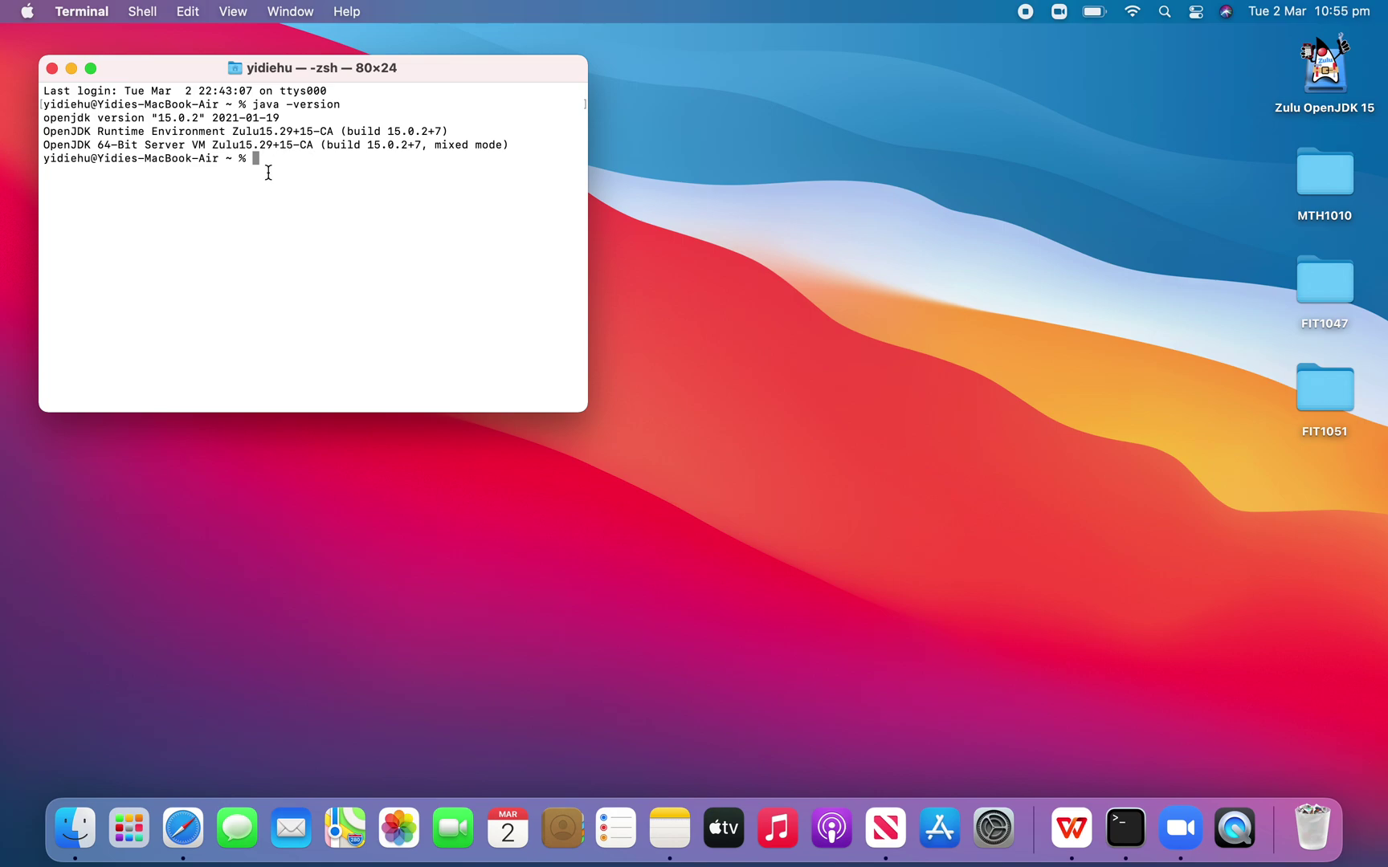
pyautogui.write('java-version')
pyautogui.press('Return')
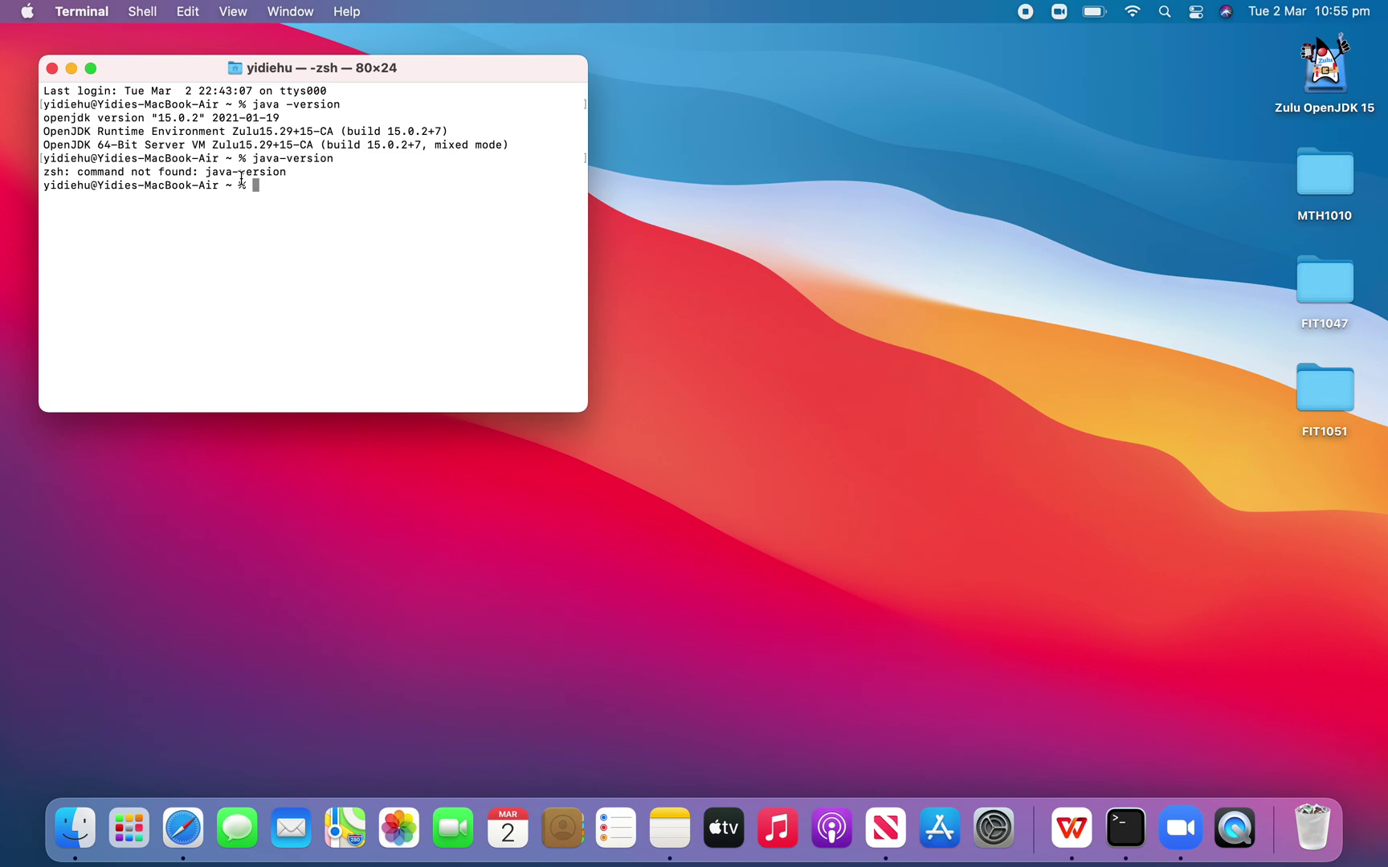
pyautogui.click(51, 70)
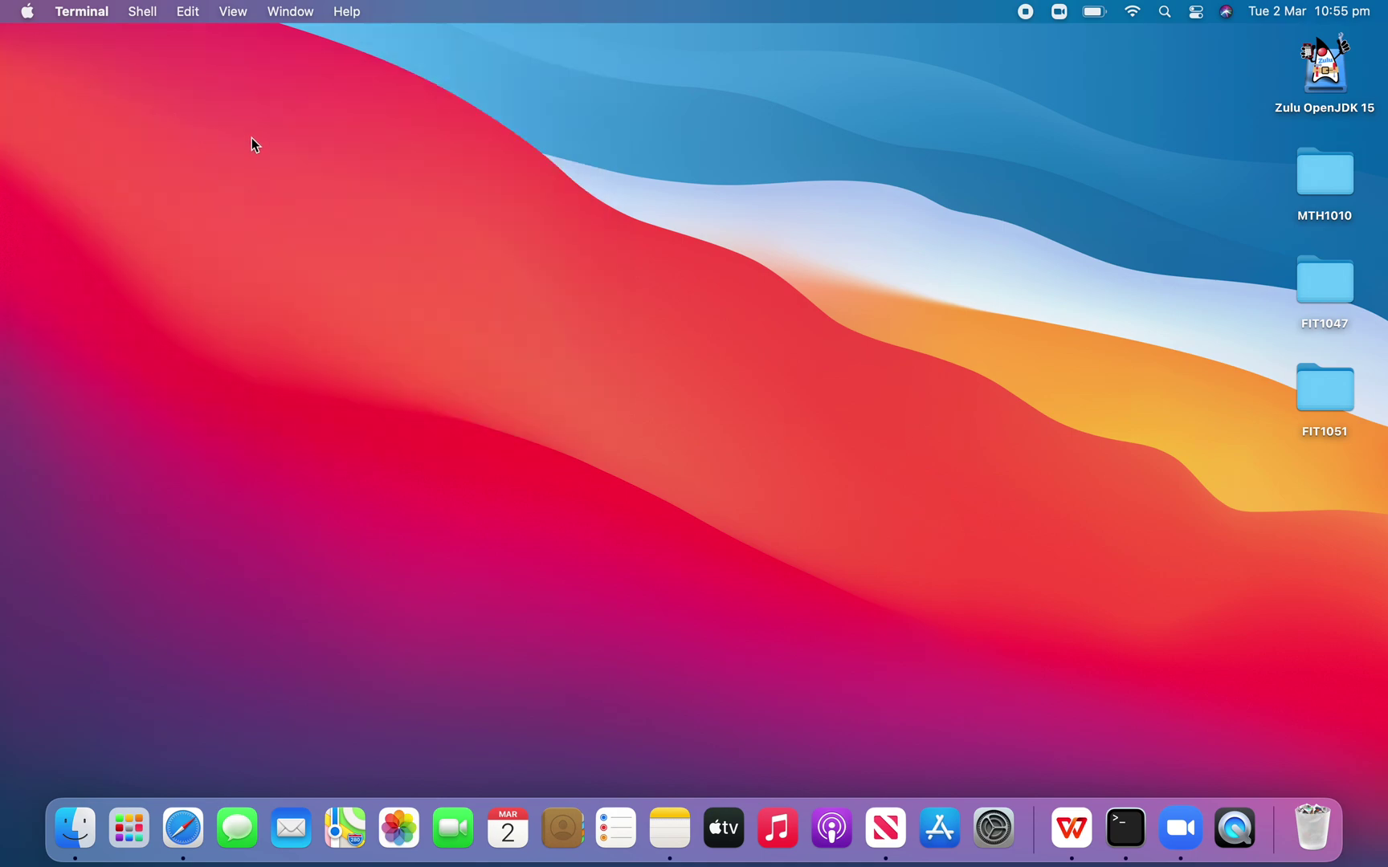